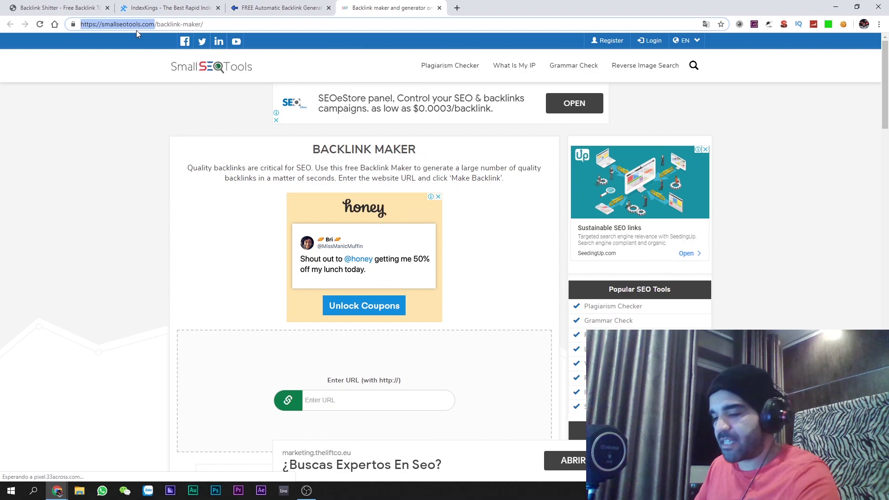
key("ctrl+t")
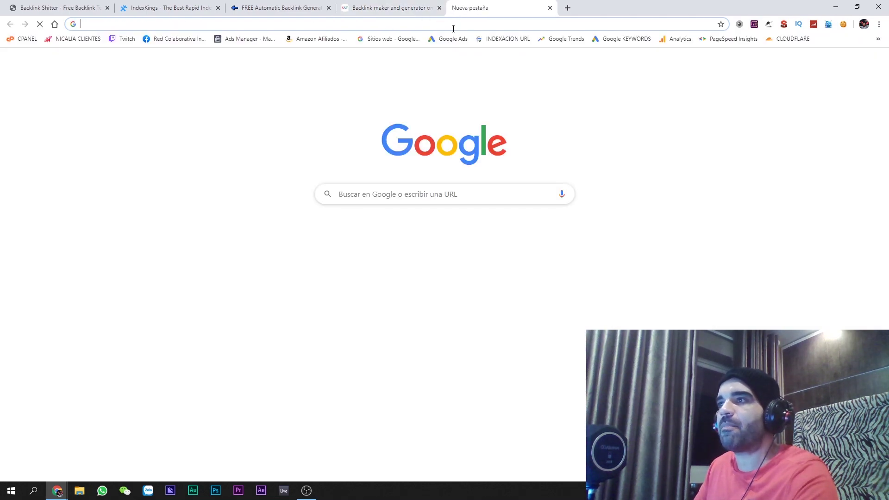
type("https://smallseotools.com/")
key("Return")
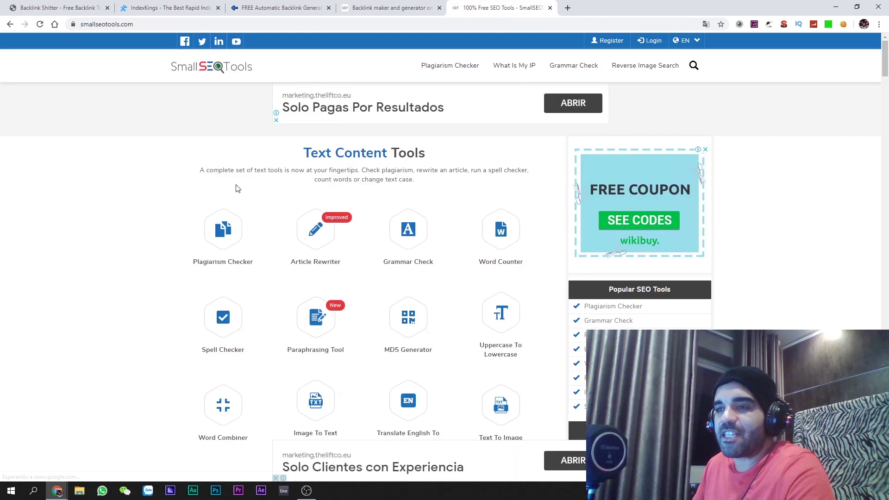
Open Backlink Maker from the BackLink Tools section in a new tab and switch to that tab
scroll(234, 188, "down", 2)
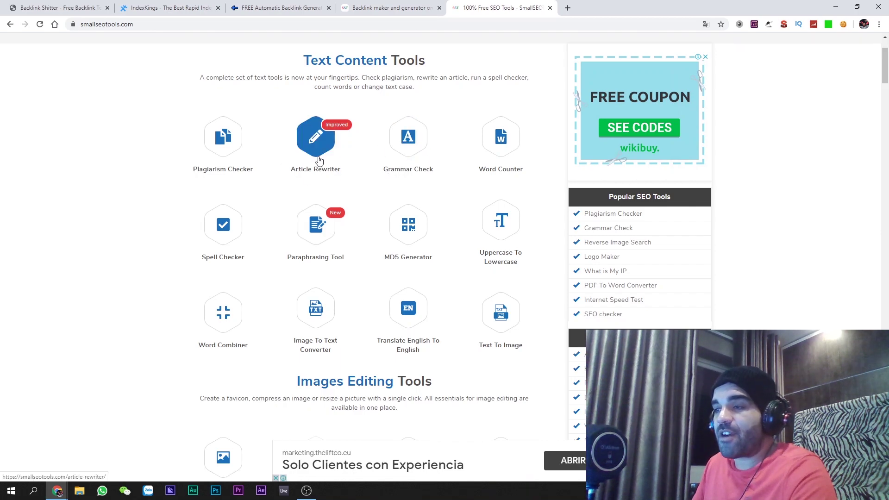
scroll(319, 182, "down", 1)
scroll(319, 182, "down", 1)
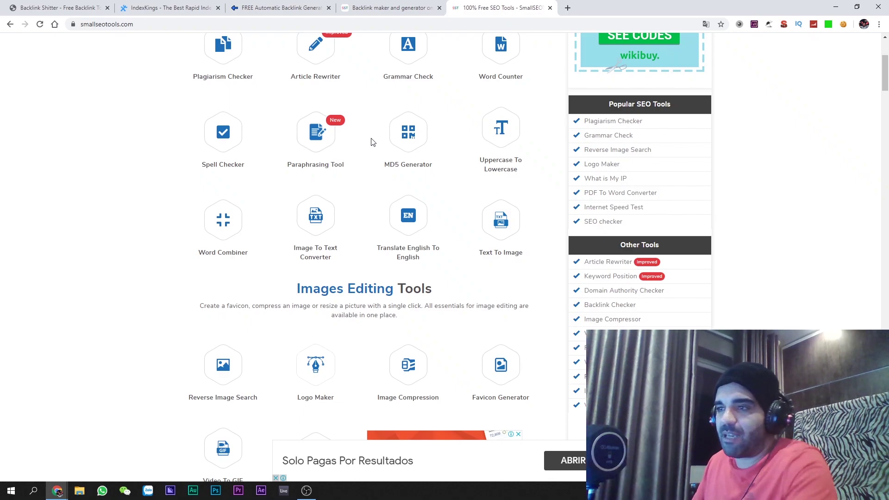
scroll(372, 142, "down", 2)
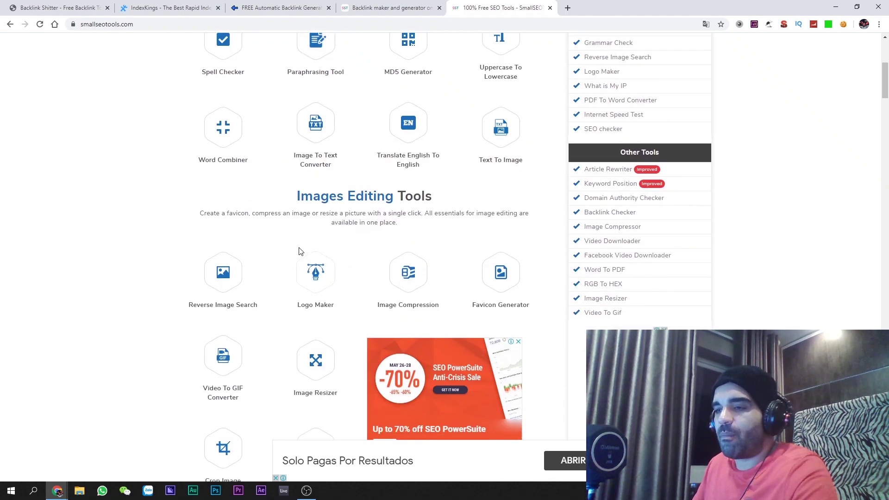
scroll(296, 242, "down", 4)
scroll(297, 242, "down", 6)
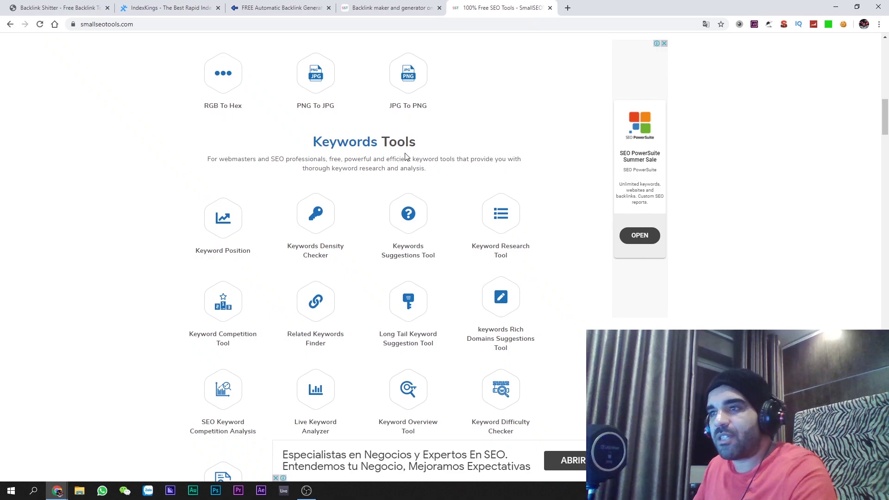
scroll(409, 181, "down", 3)
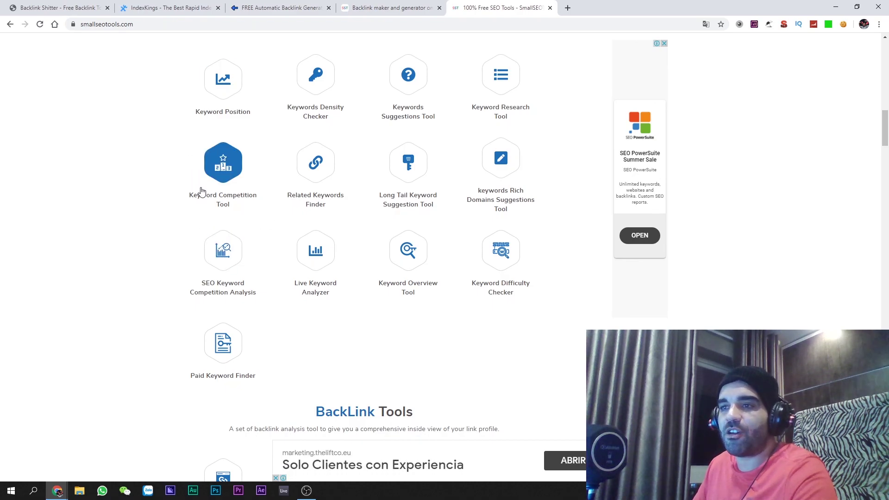
scroll(204, 193, "down", 5)
scroll(206, 193, "down", 2)
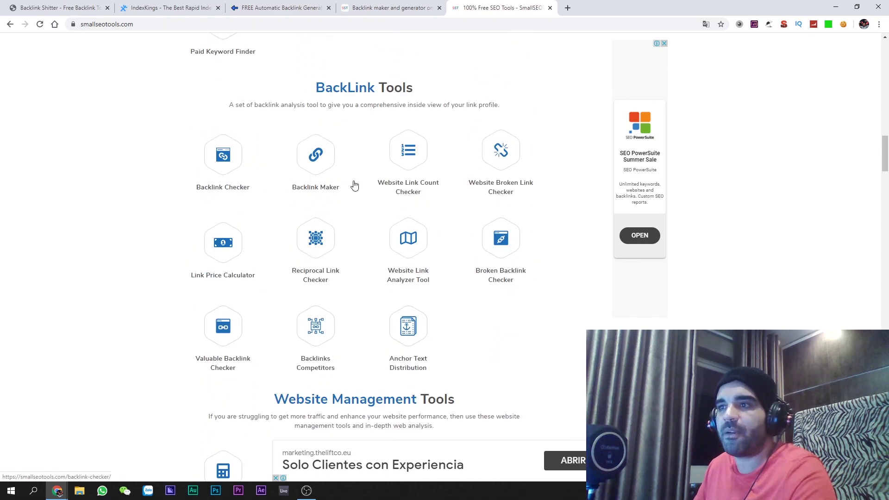
middle_click(316, 160)
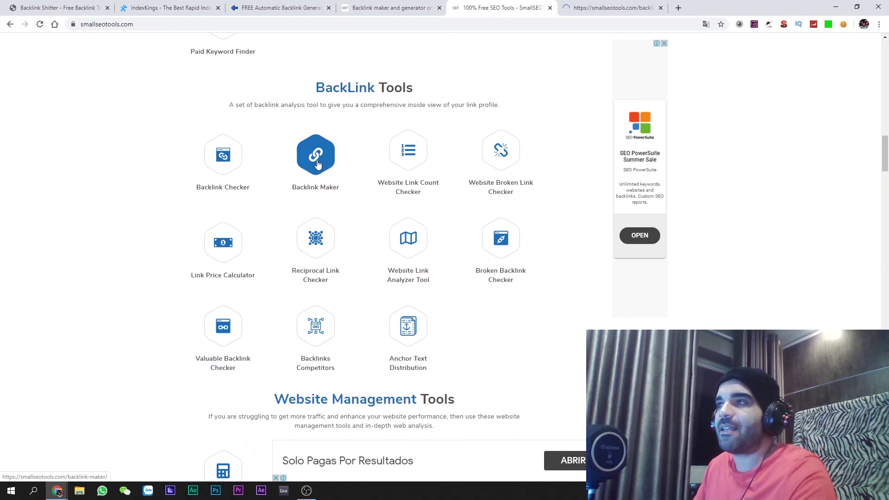
left_click(611, 7)
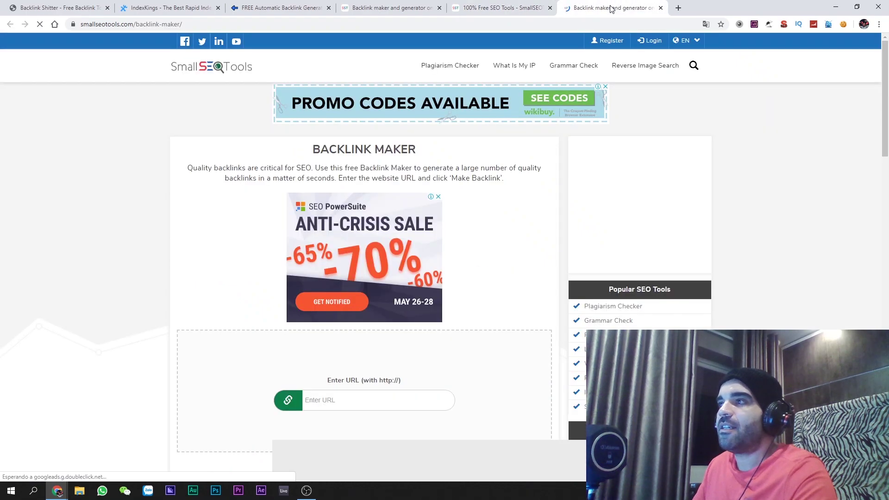
scroll(214, 223, "down", 4)
left_click(368, 219)
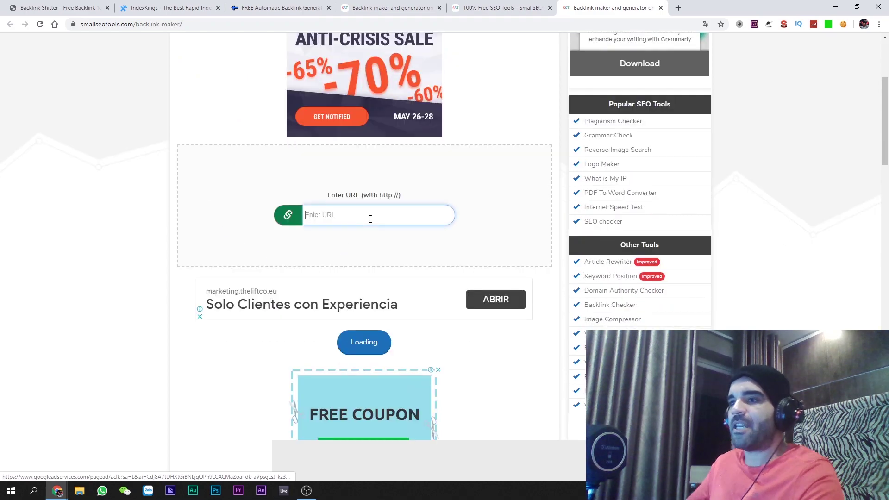
type("http")
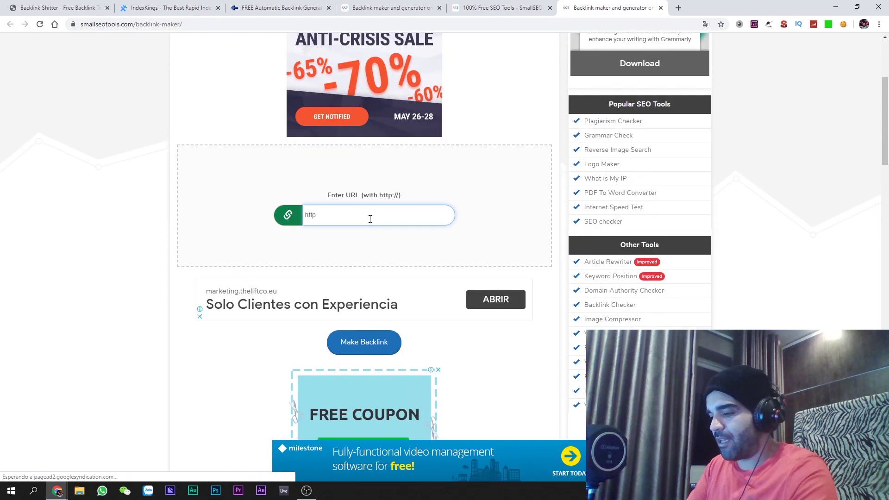
type("s://")
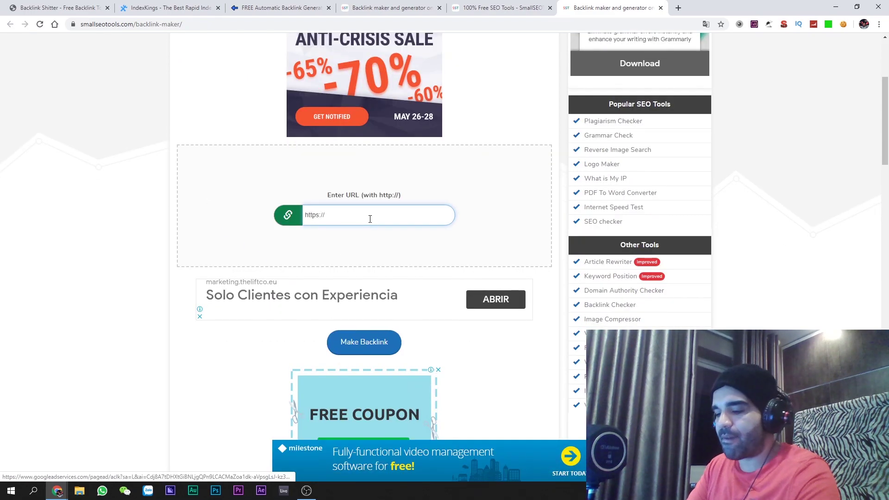
type("termometrosdigital")
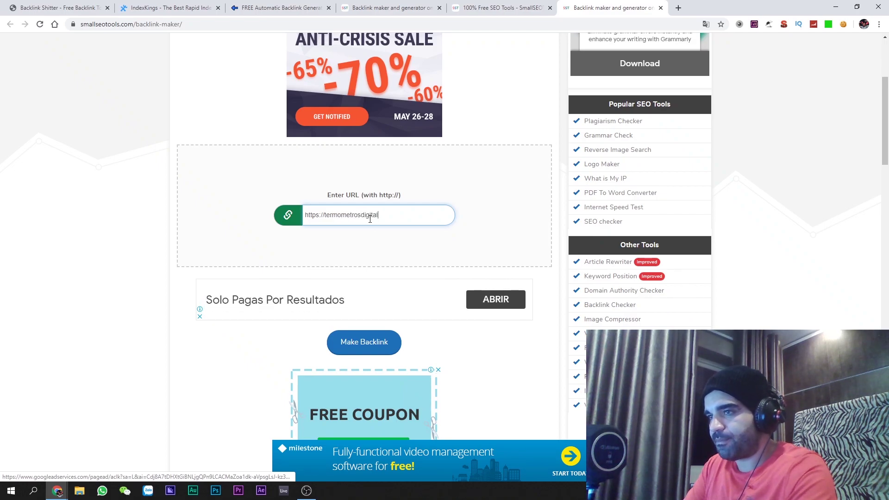
type("es.onoline")
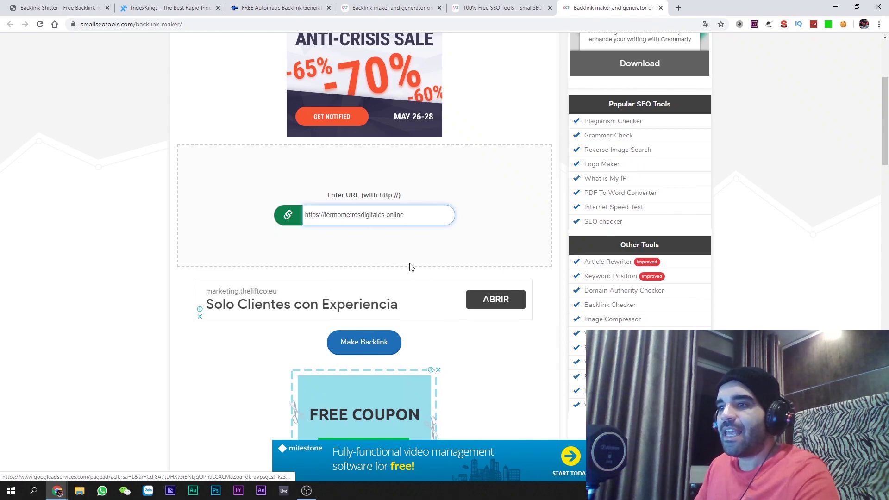
left_click(362, 348)
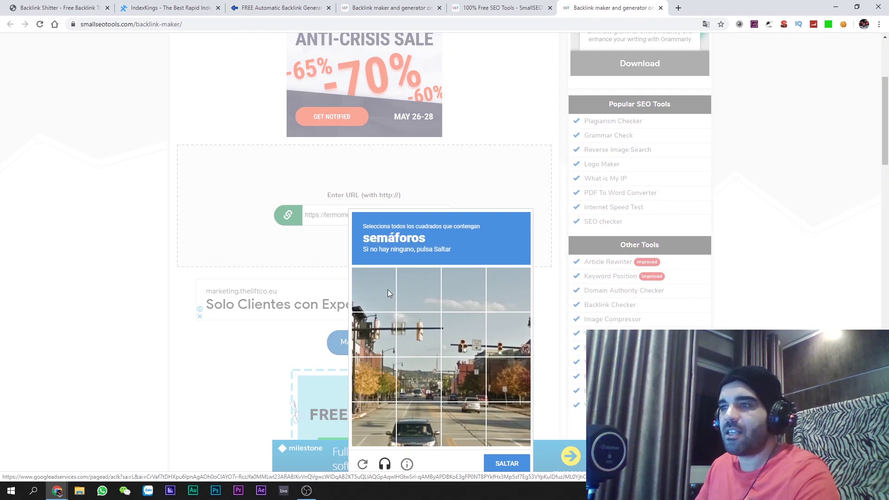
Select the four image squares containing traffic lights in the captcha and continue to the next challenge
scroll(388, 290, "down", 2)
left_click(417, 243)
left_click(378, 242)
left_click(465, 245)
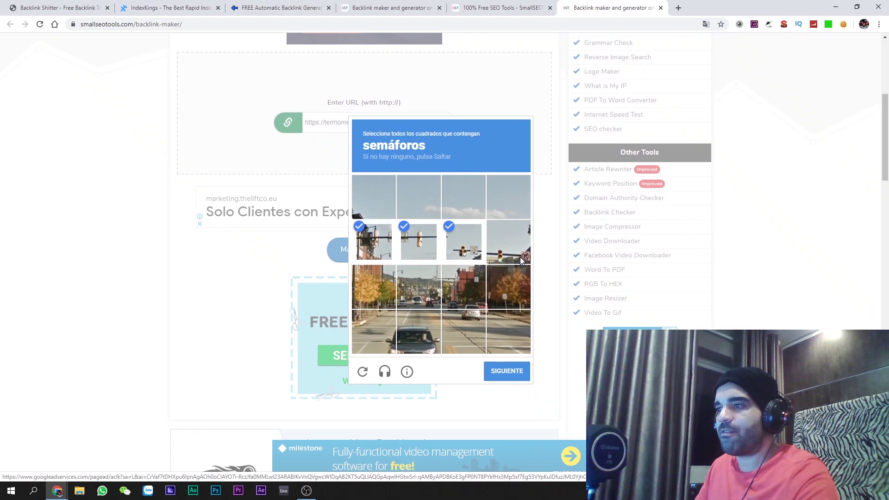
left_click(520, 257)
left_click(506, 370)
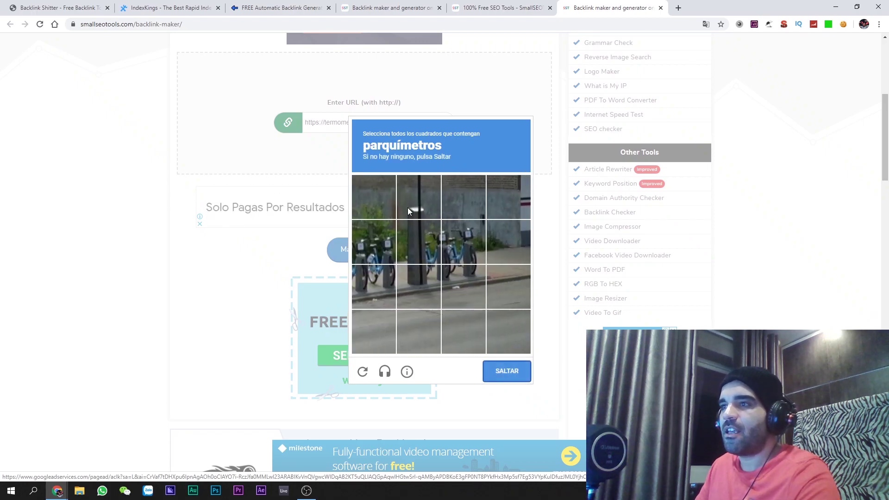
Select the three squares showing the dark post in the parking meter captcha and verify the answer
left_click(404, 240)
left_click(410, 201)
left_click(413, 282)
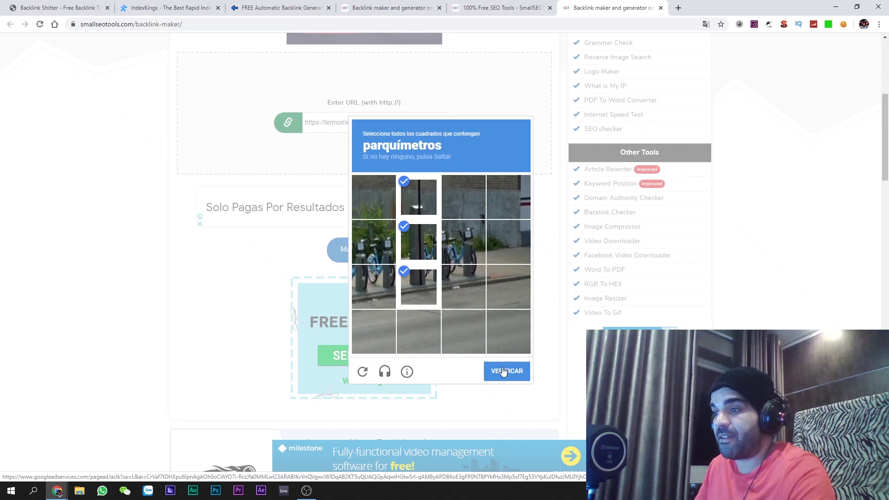
left_click(503, 370)
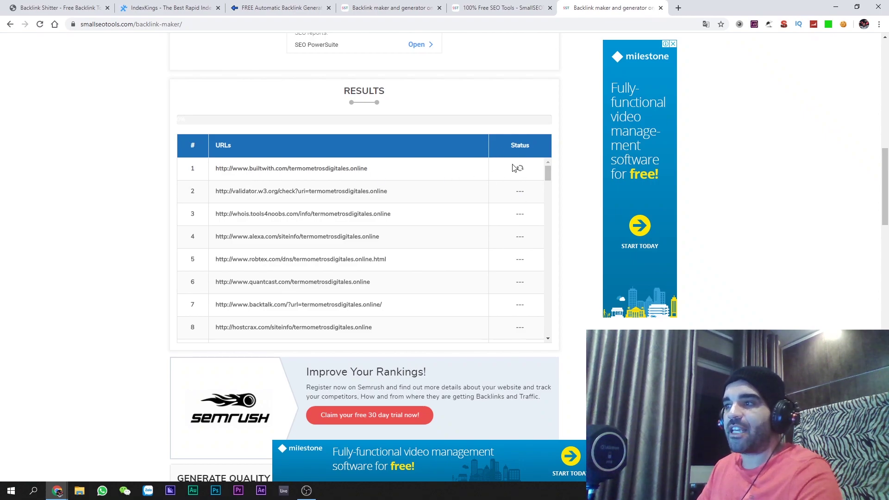
scroll(514, 167, "up", 1)
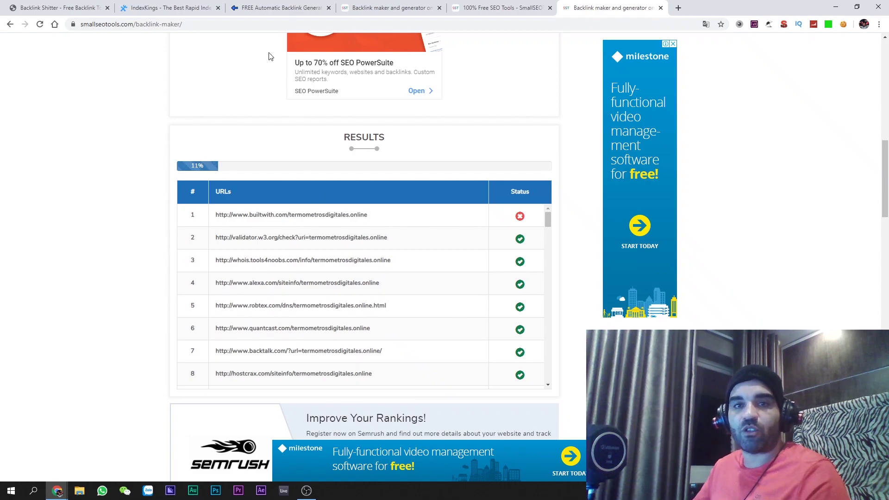
key("alt+Tab")
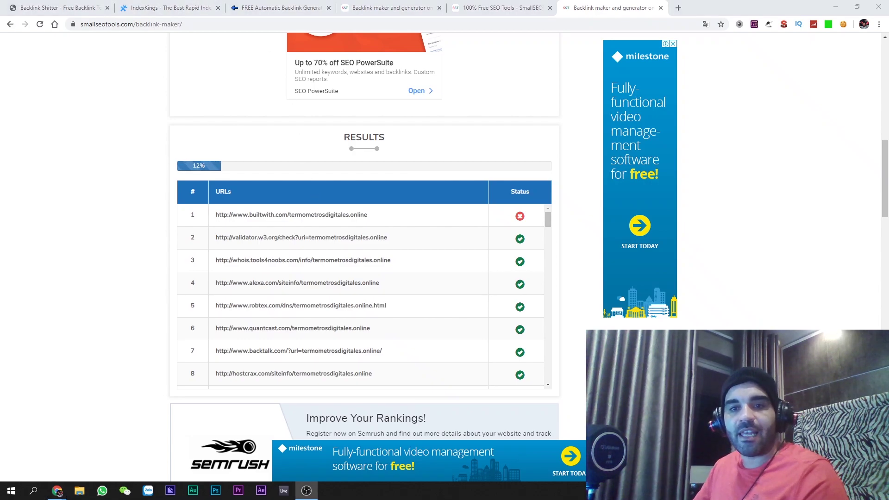